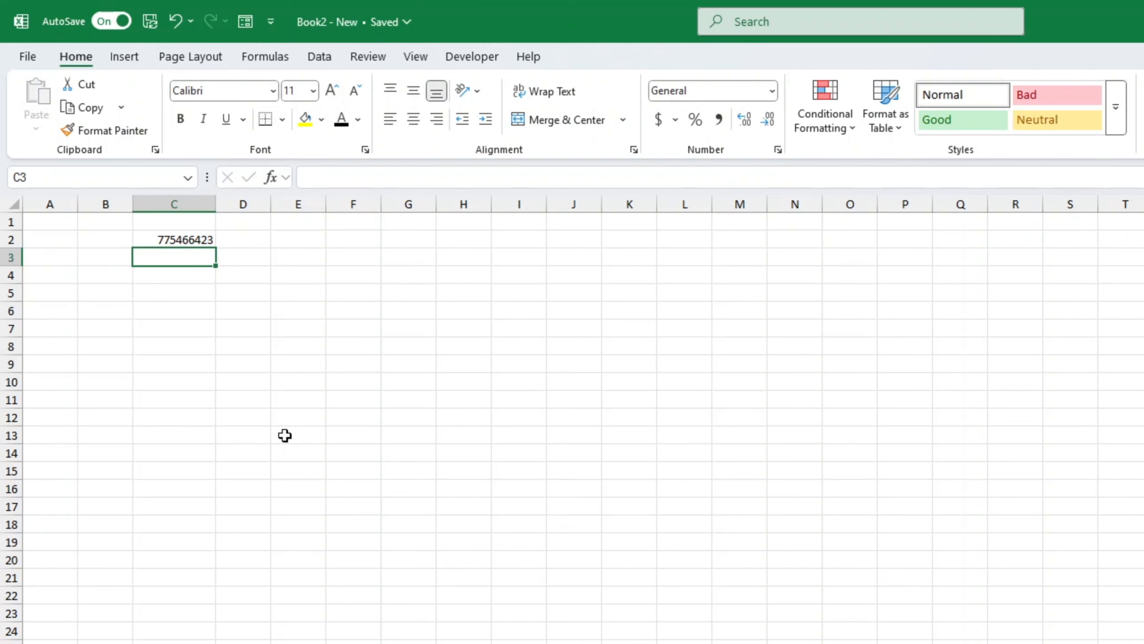
Re-enter the phone number in C2 with a leading apostrophe and 0 so it stays text
{"action": "double_click", "coordinate": [157, 239]}
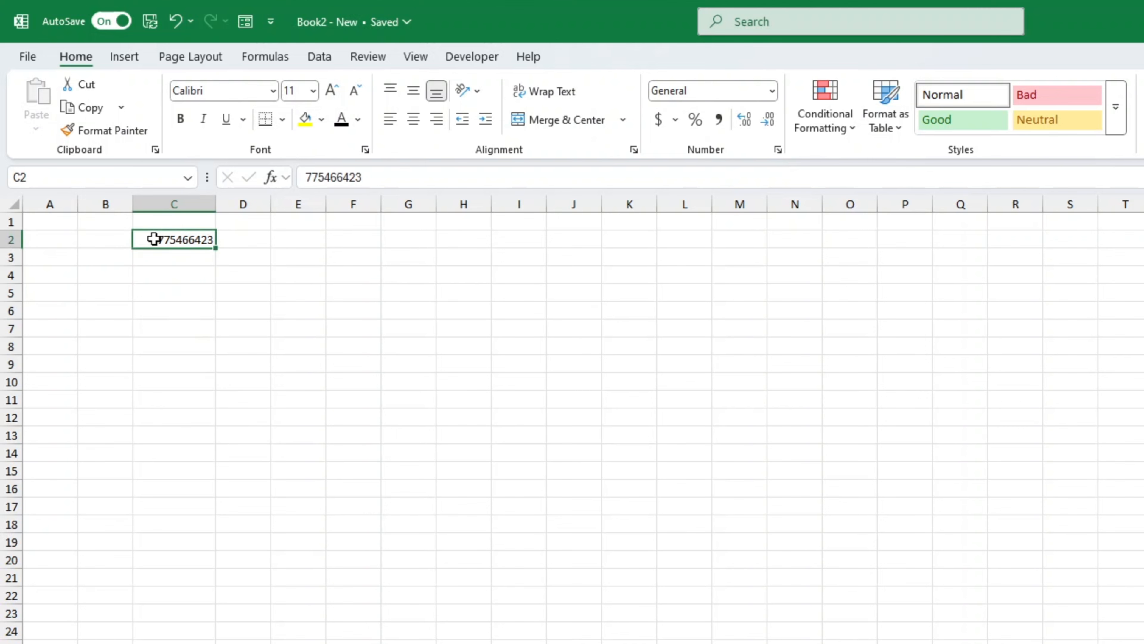
{"action": "type", "text": "0"}
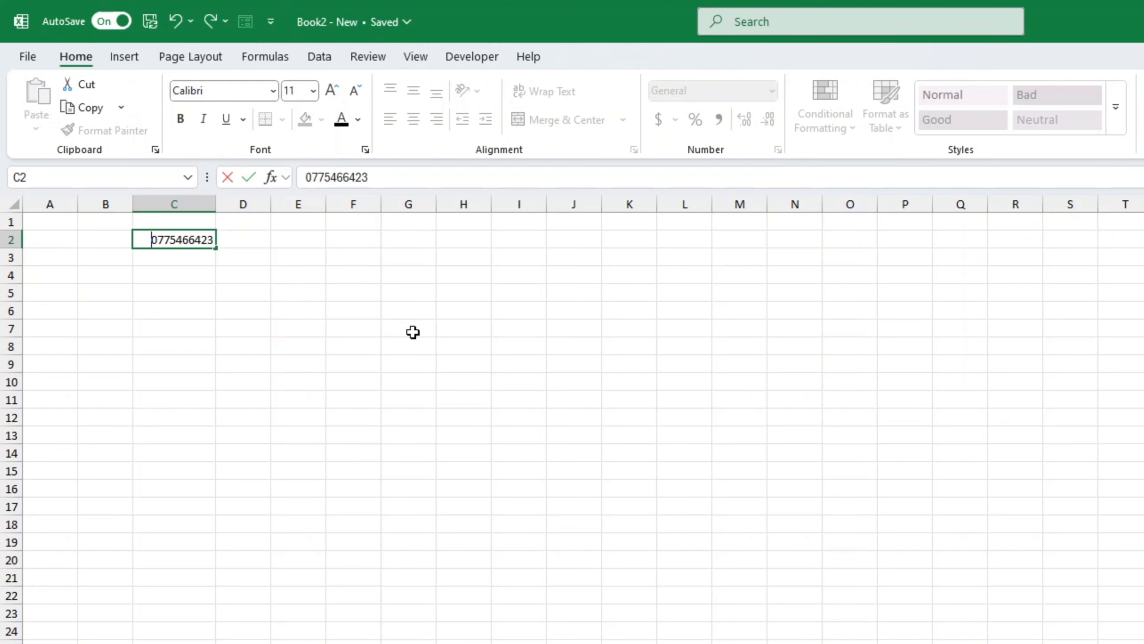
{"action": "type", "text": "\""}
{"action": "key", "text": "BackSpace"}
{"action": "type", "text": "'"}
{"action": "key", "text": "Return"}
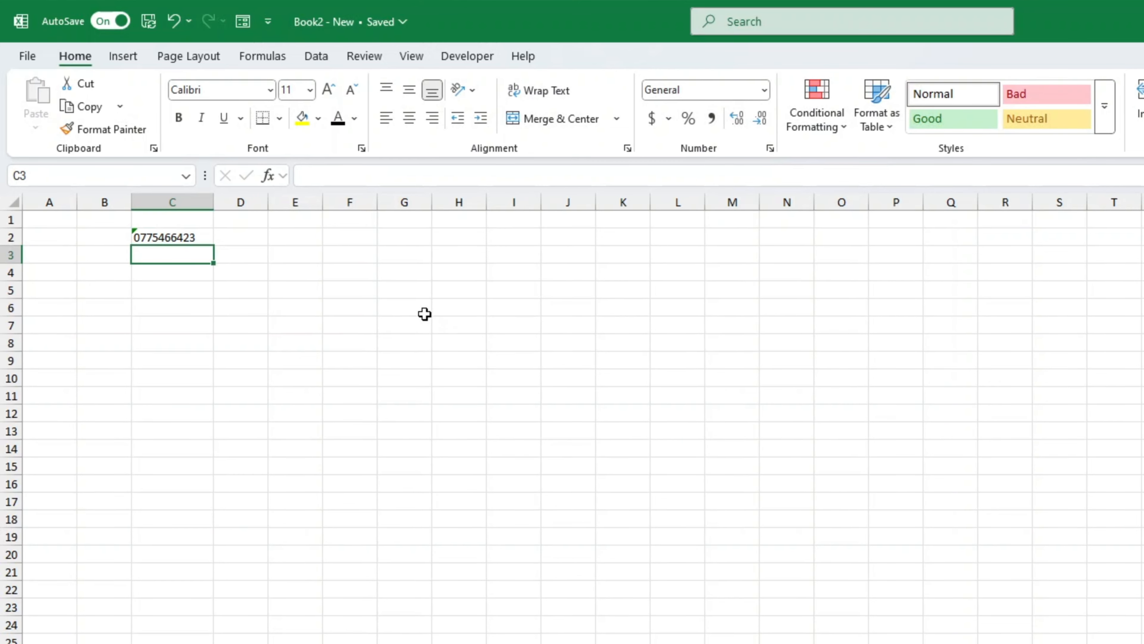
Dismiss C2's number-stored-as-text warning with Ignore Error
{"action": "left_click", "coordinate": [138, 235]}
{"action": "left_click", "coordinate": [118, 239]}
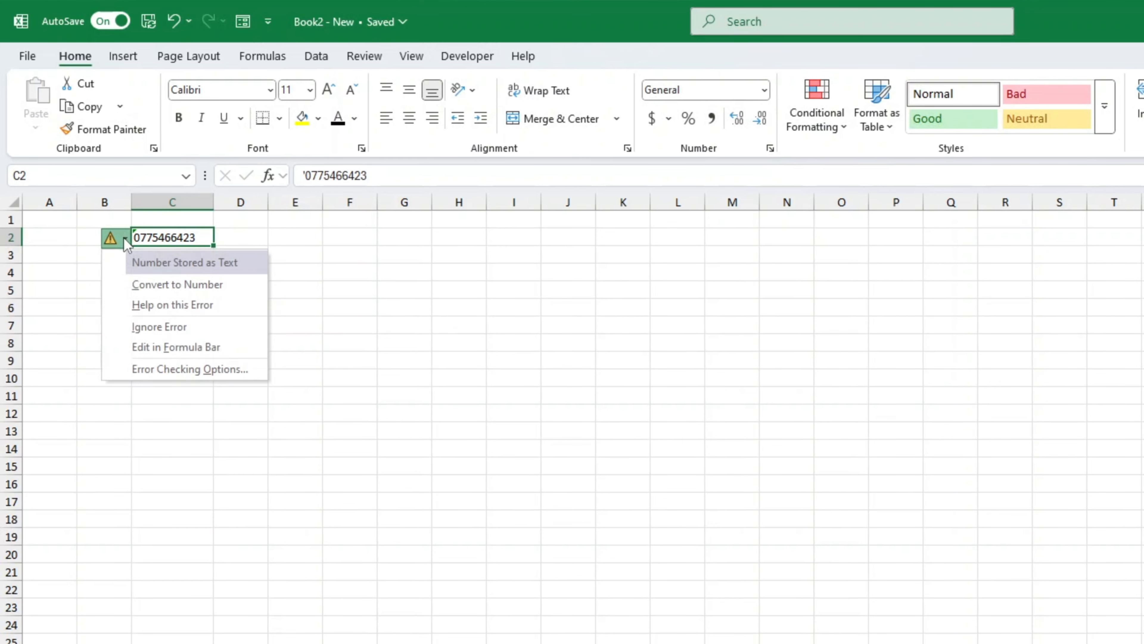
{"action": "left_click", "coordinate": [160, 326]}
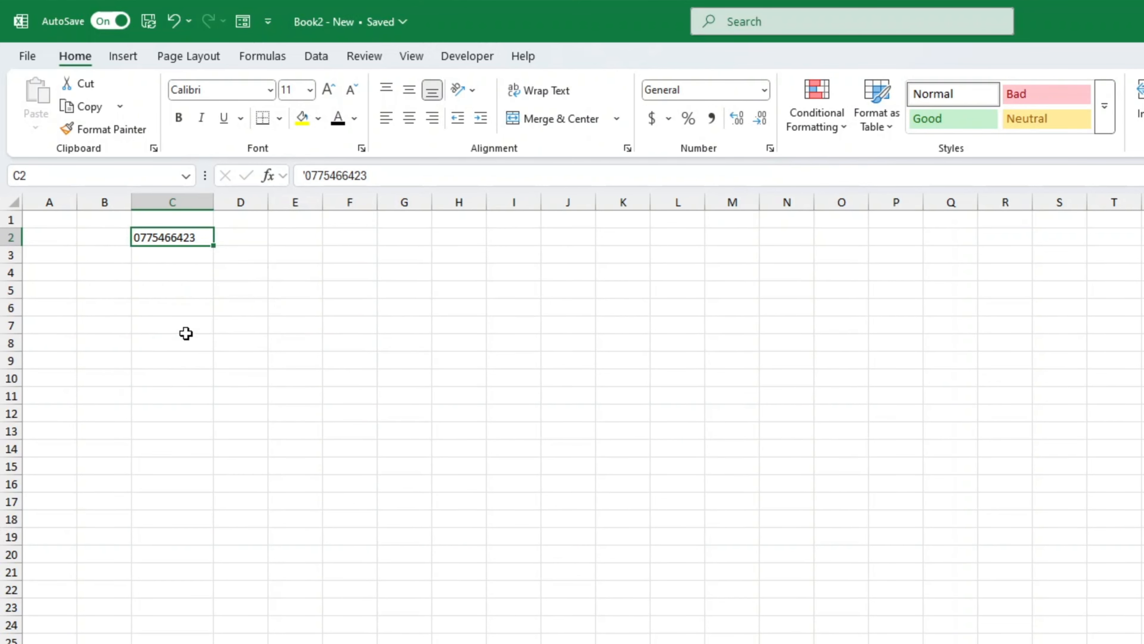
{"action": "left_click", "coordinate": [324, 414]}
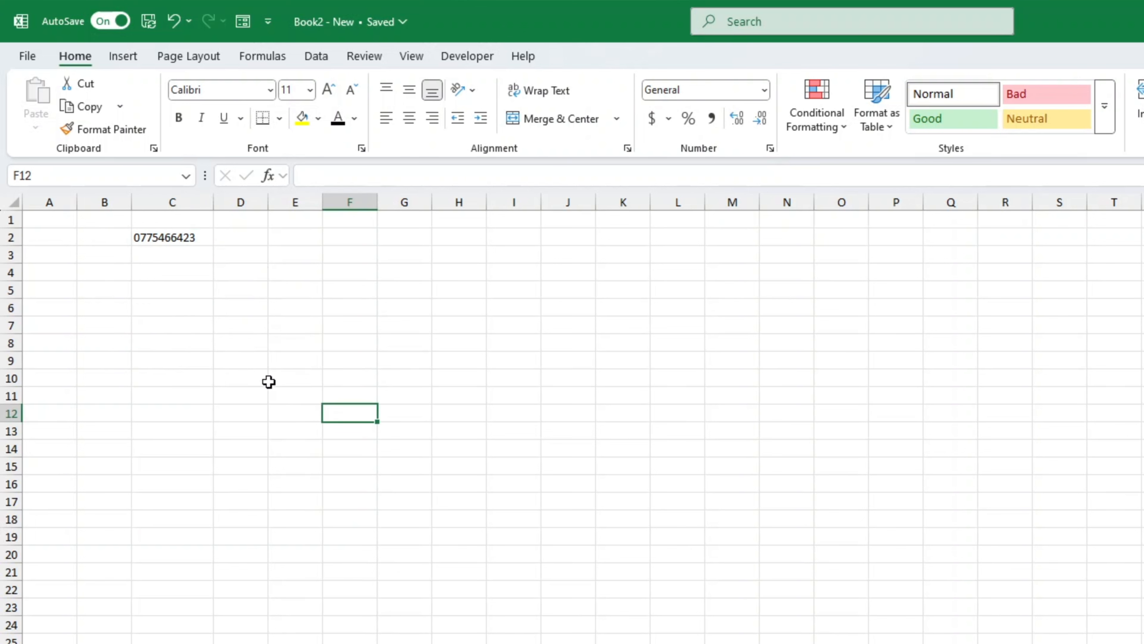
{"action": "left_click", "coordinate": [181, 291]}
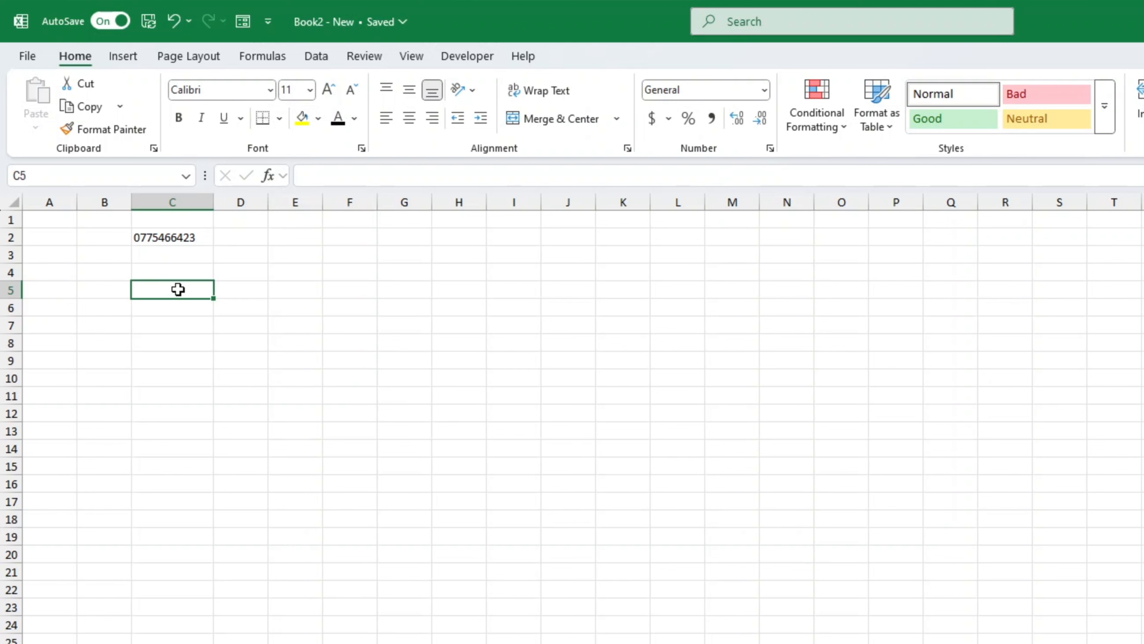
Format cells C5:C18 as Text
{"action": "left_click_drag", "start_coordinate": [177, 289], "coordinate": [169, 522]}
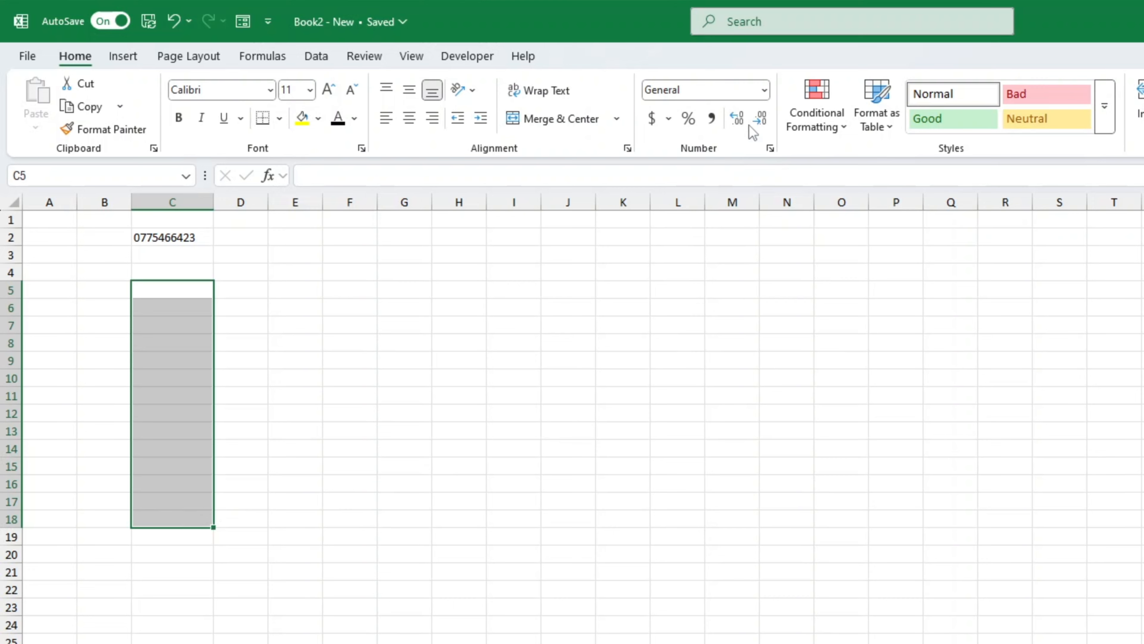
{"action": "left_click", "coordinate": [765, 90]}
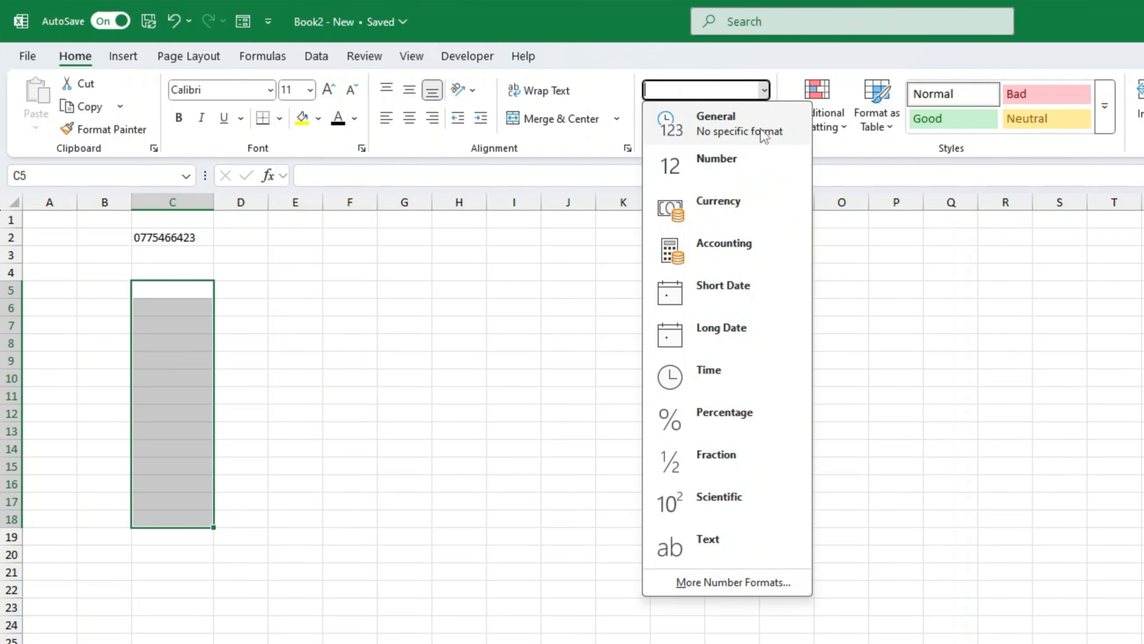
{"action": "left_click", "coordinate": [721, 537]}
Enter two phone numbers with their leading zeros in C5 and C6
{"action": "left_click", "coordinate": [190, 296]}
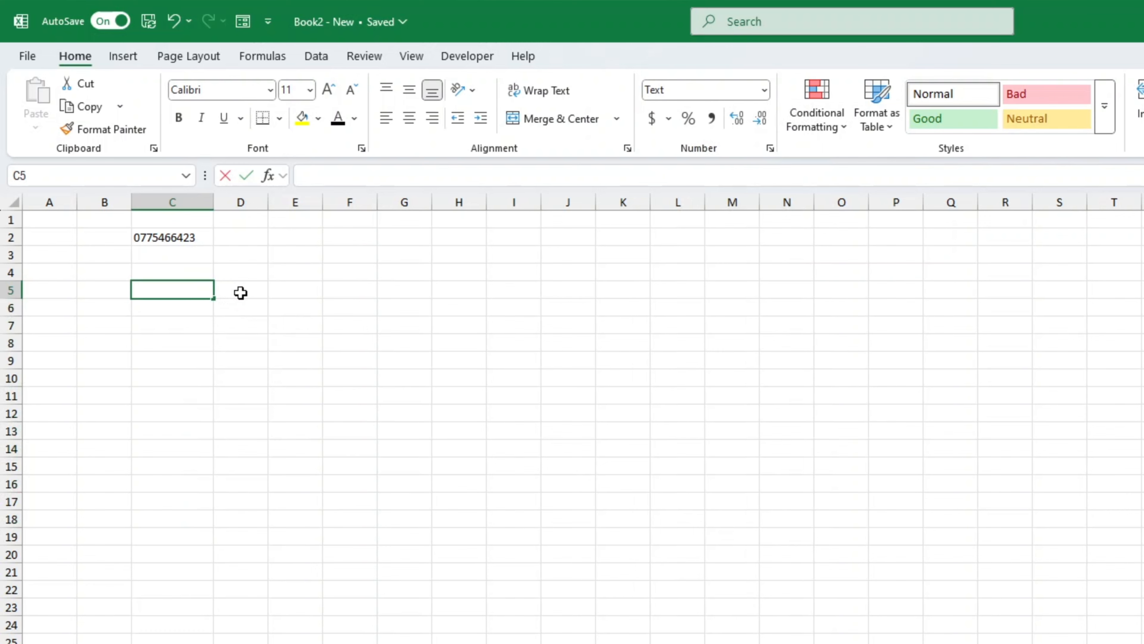
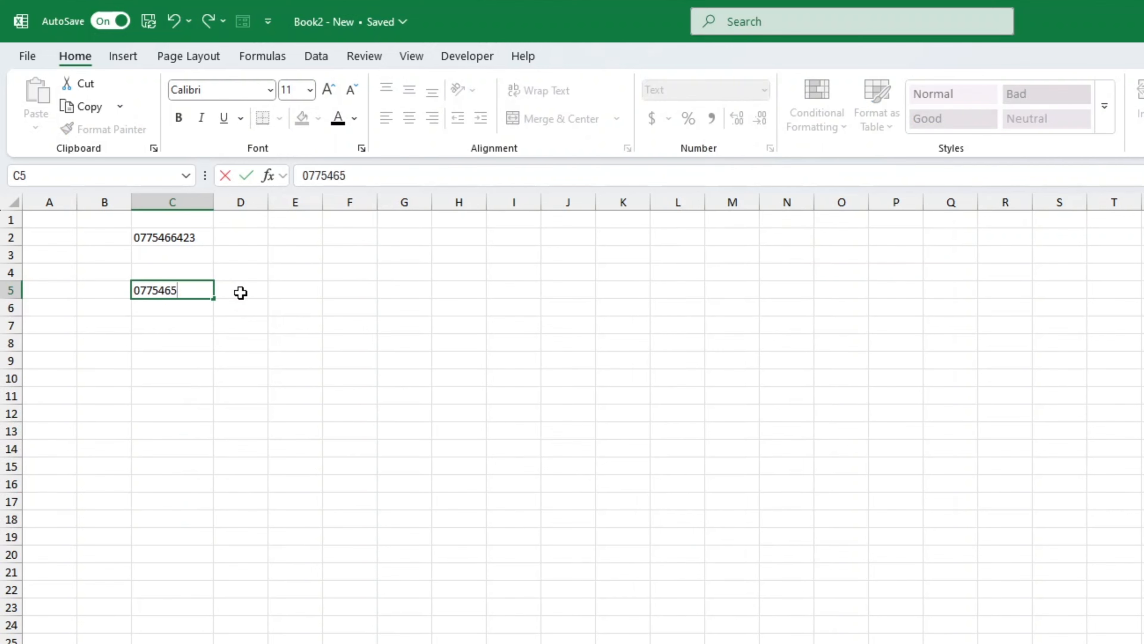
{"action": "key", "text": "Return"}
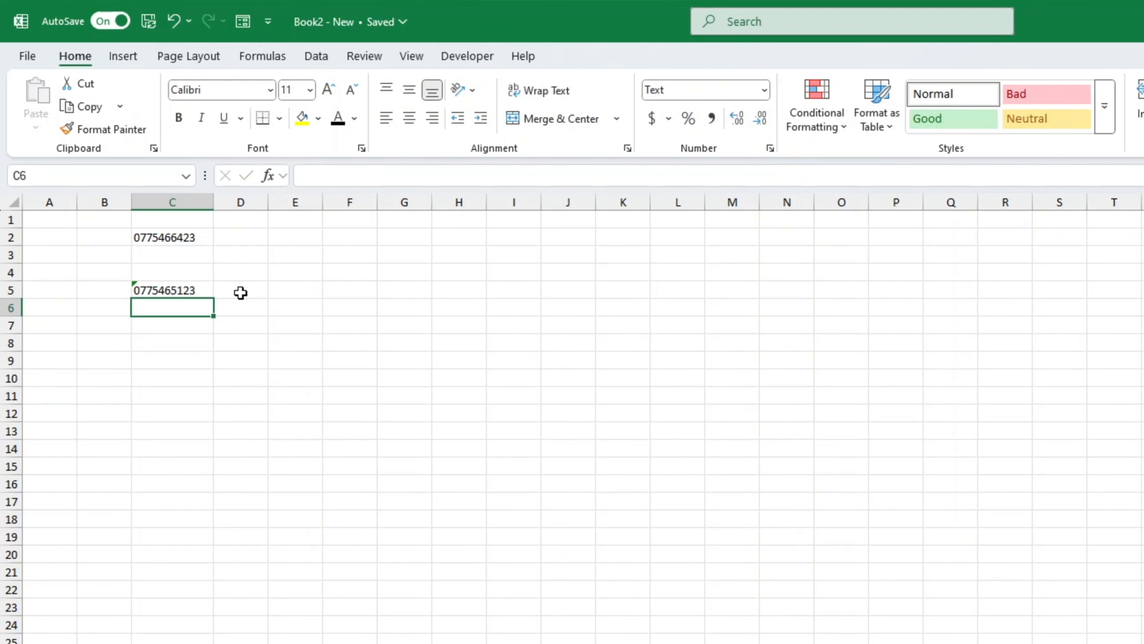
{"action": "type", "text": "0248576"}
{"action": "key", "text": "Return"}
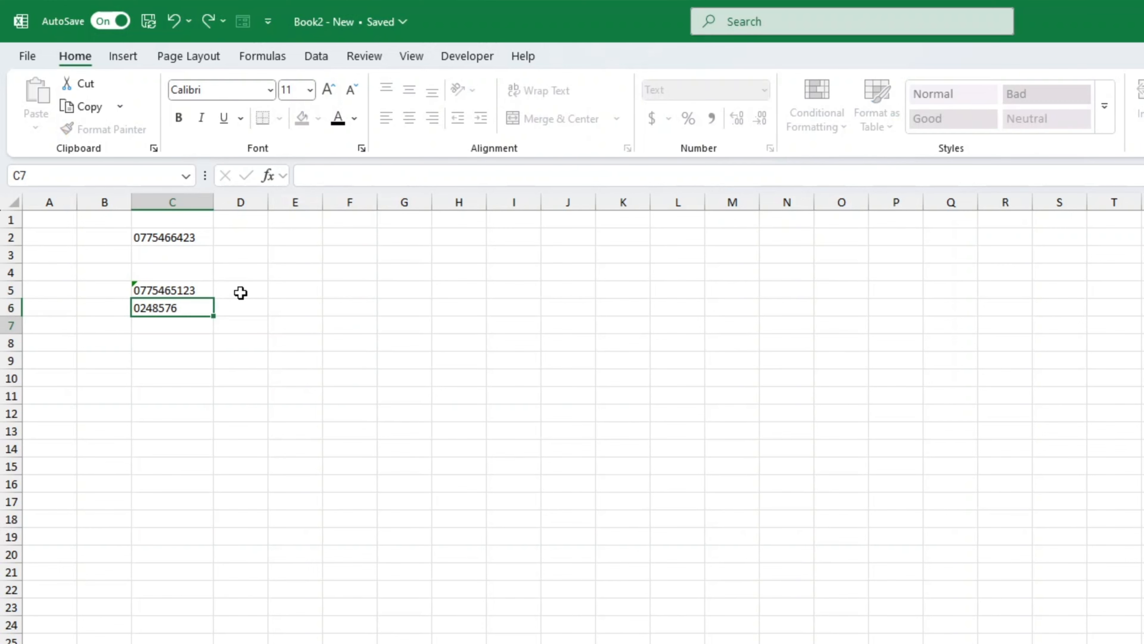
Ignore the number-stored-as-text warnings on C5 and C6
{"action": "left_click", "coordinate": [136, 287]}
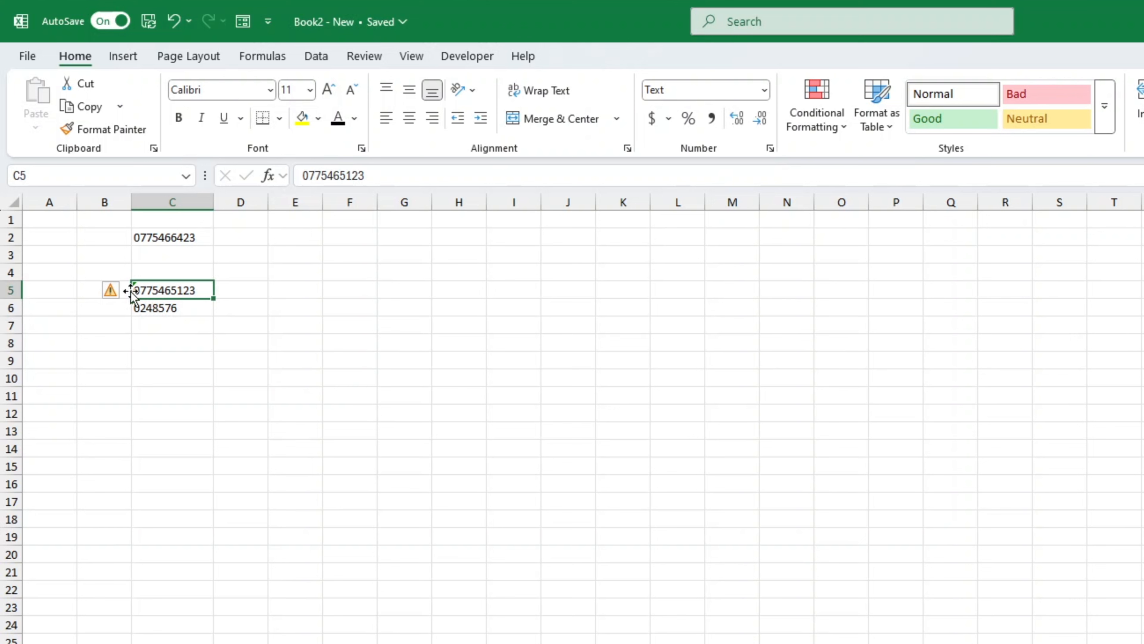
{"action": "mouse_move", "coordinate": [119, 291]}
{"action": "left_click_drag", "start_coordinate": [168, 288], "coordinate": [168, 307]}
{"action": "left_click", "coordinate": [118, 290]}
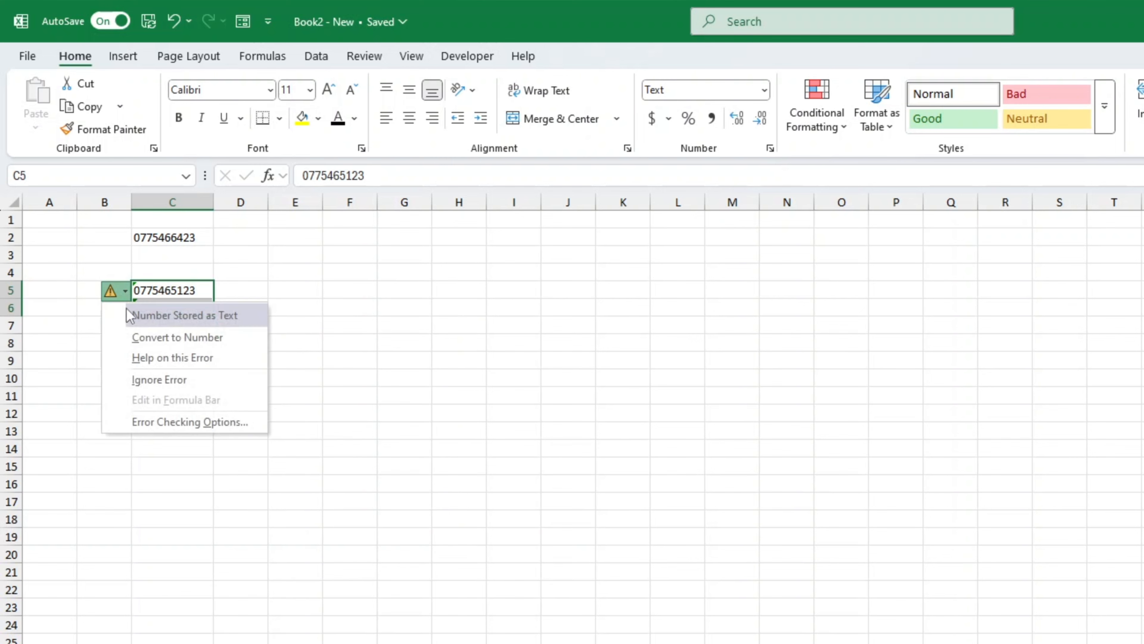
{"action": "left_click", "coordinate": [162, 380]}
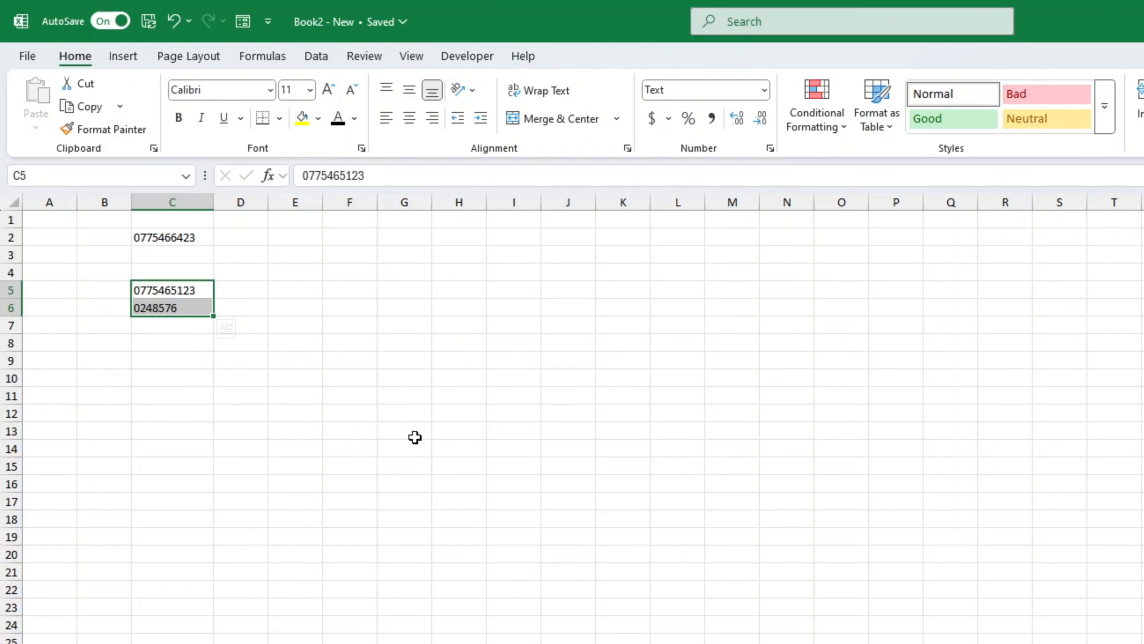
{"action": "left_click", "coordinate": [163, 359]}
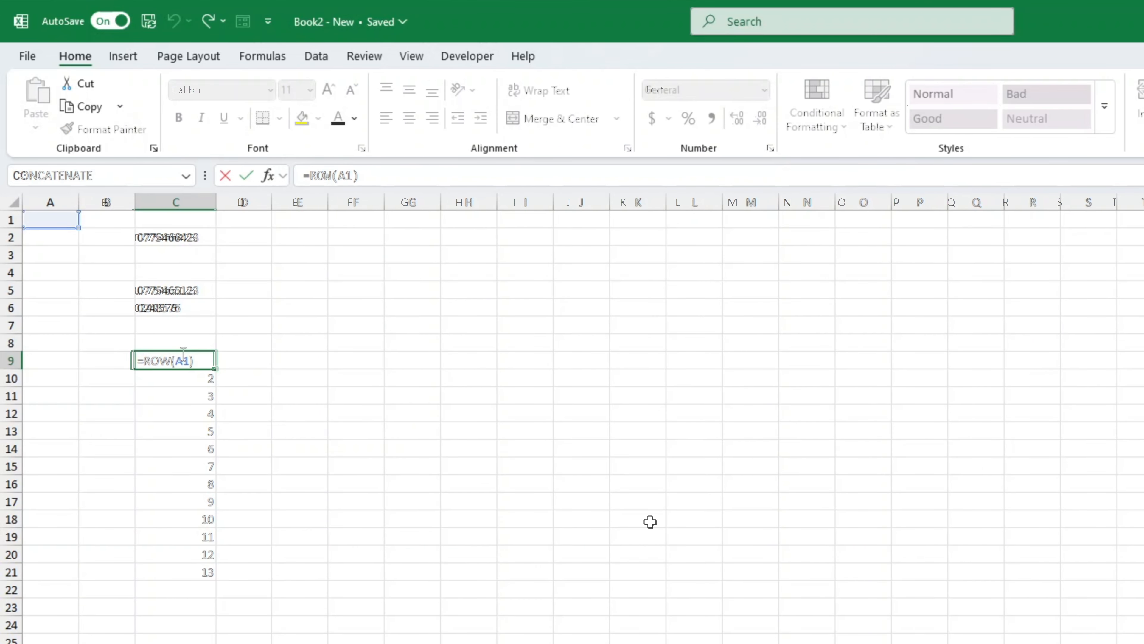
Enter the formula =RIGHT("00"&ROW(A1),3) in C9
{"action": "type", "text": "RIGH"}
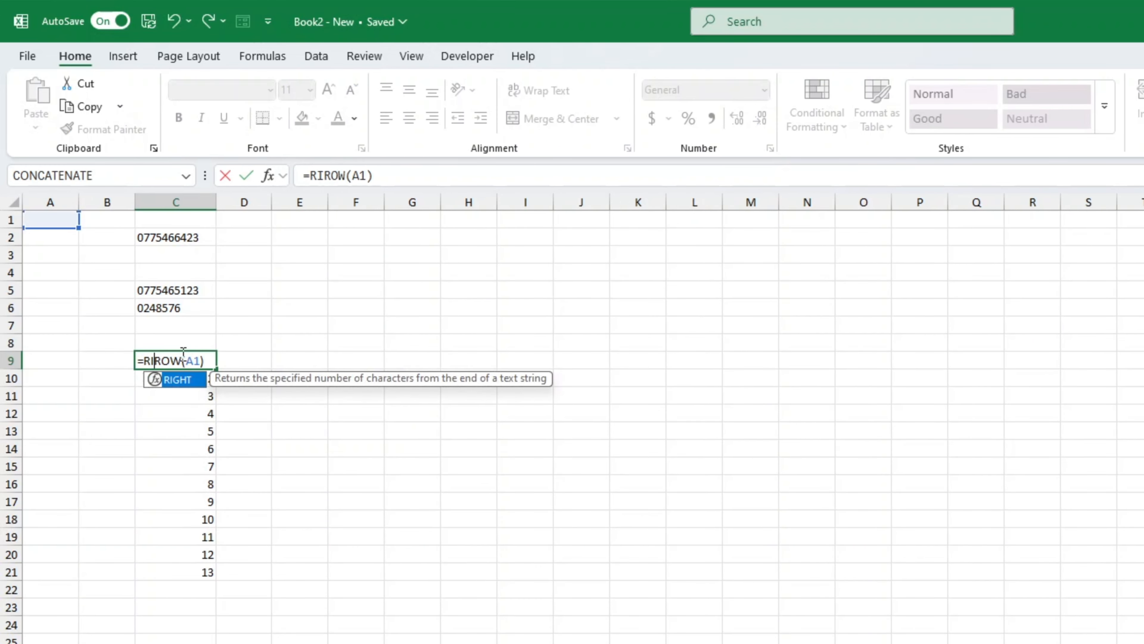
{"action": "type", "text": "T"}
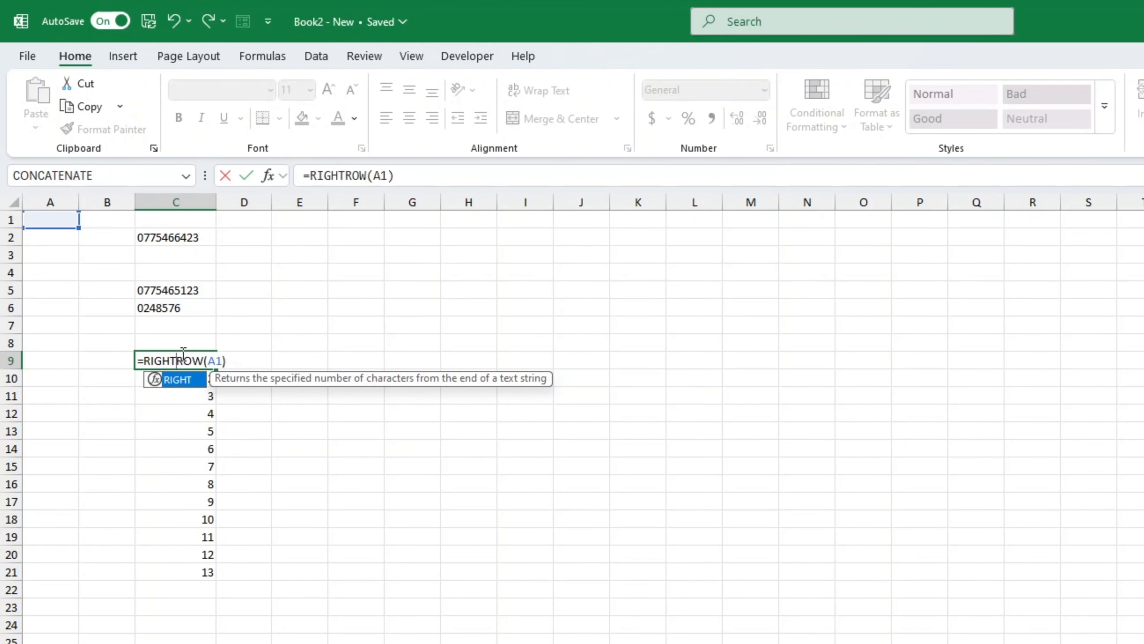
{"action": "type", "text": "("}
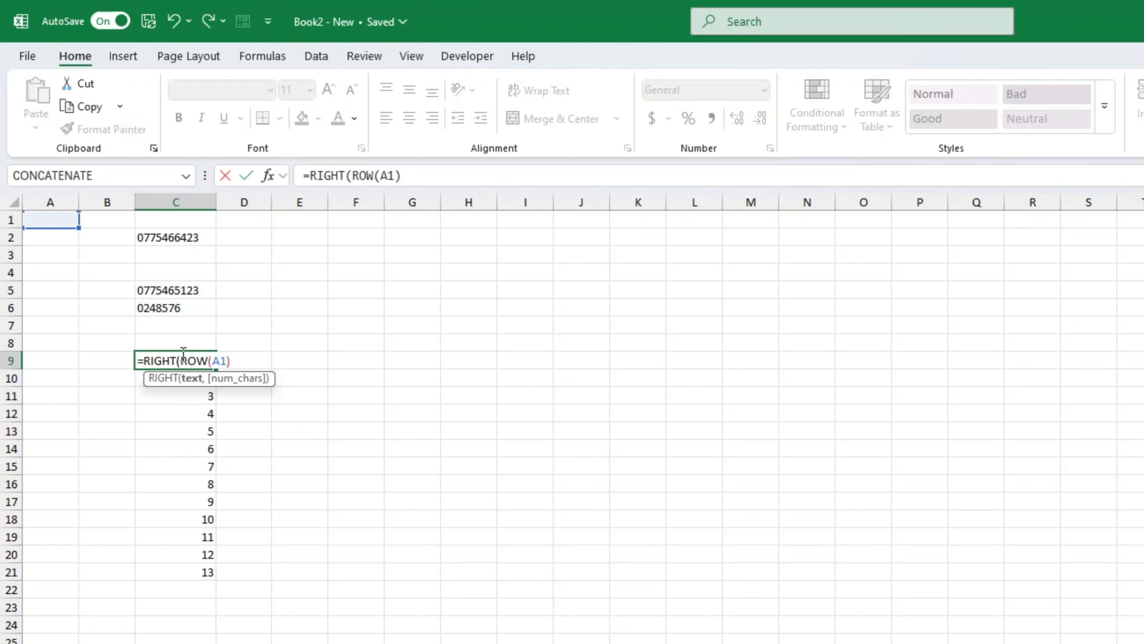
{"action": "type", "text": "\"0"}
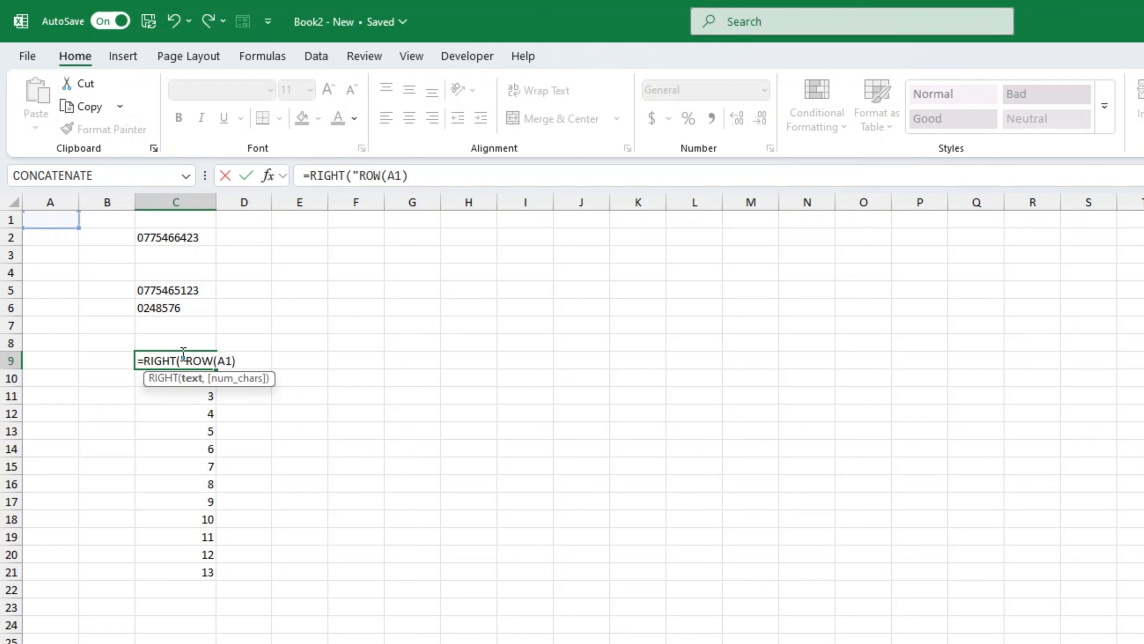
{"action": "type", "text": "0\""}
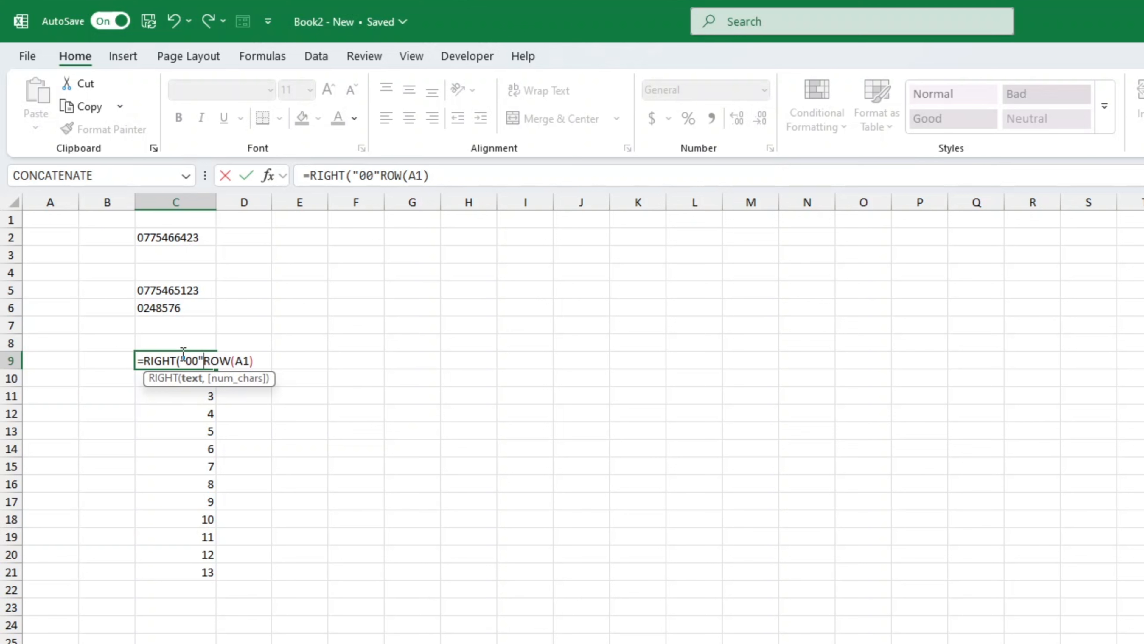
{"action": "type", "text": "&"}
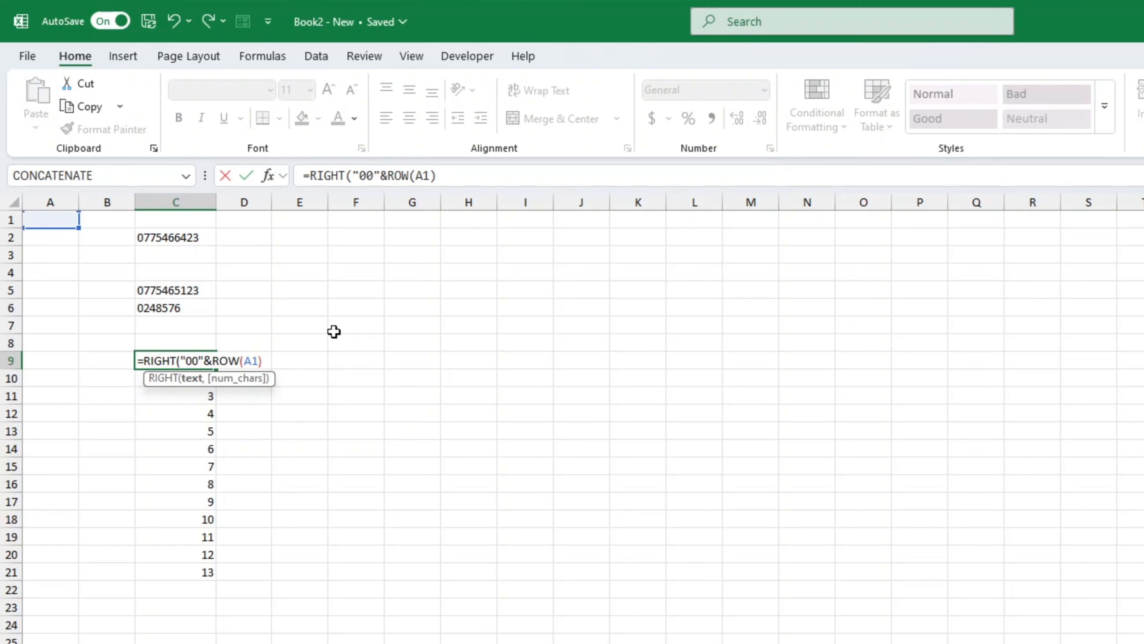
{"action": "left_click", "coordinate": [273, 359]}
{"action": "type", "text": ",3"}
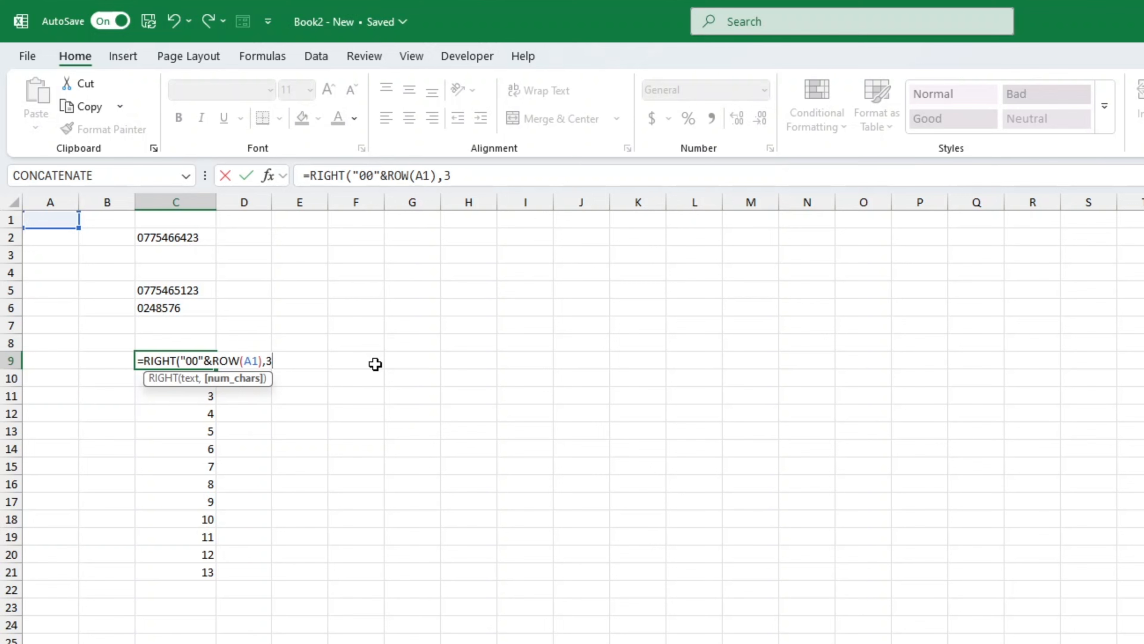
{"action": "type", "text": ")"}
{"action": "key", "text": "Return"}
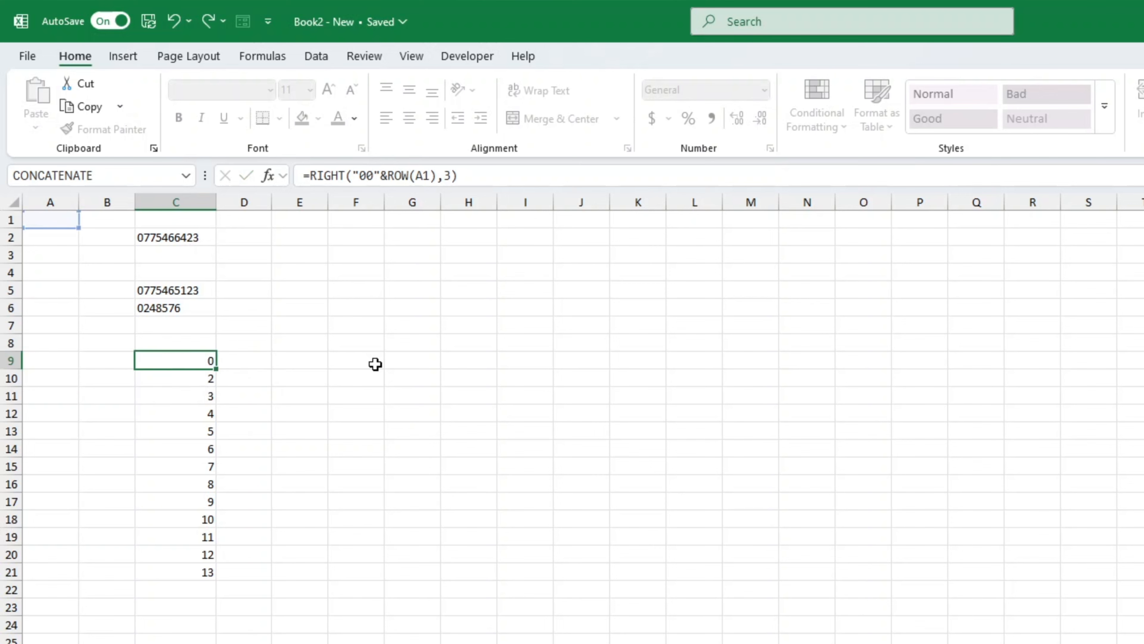
Fill the C9 formula down to C21 to get codes 001 through 013
{"action": "left_click", "coordinate": [200, 363]}
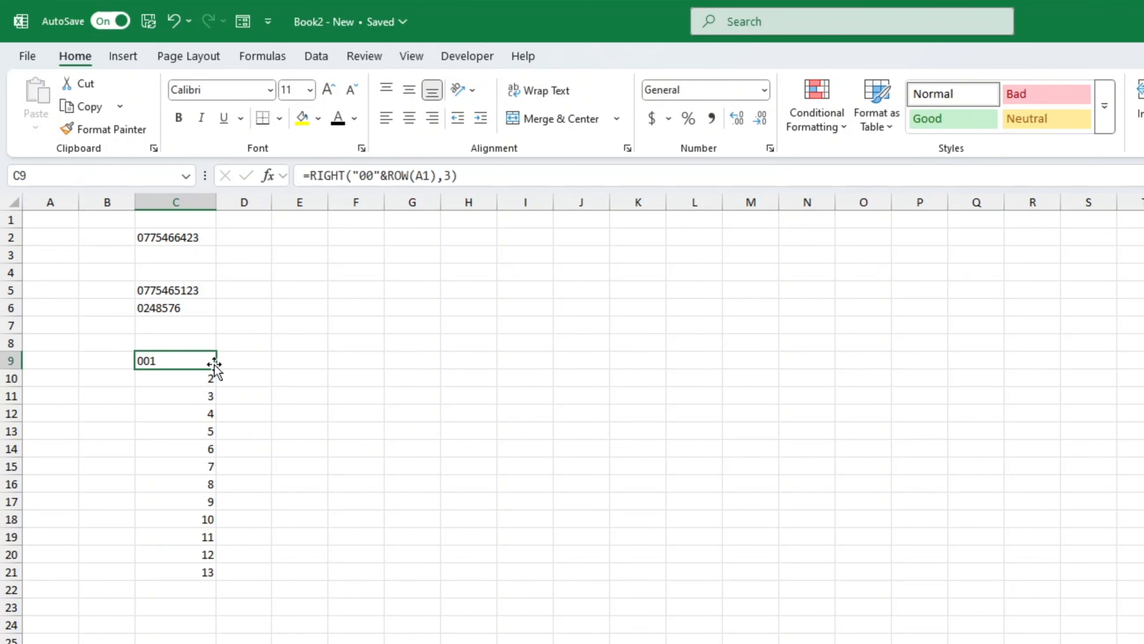
{"action": "left_click_drag", "start_coordinate": [216, 369], "coordinate": [214, 578]}
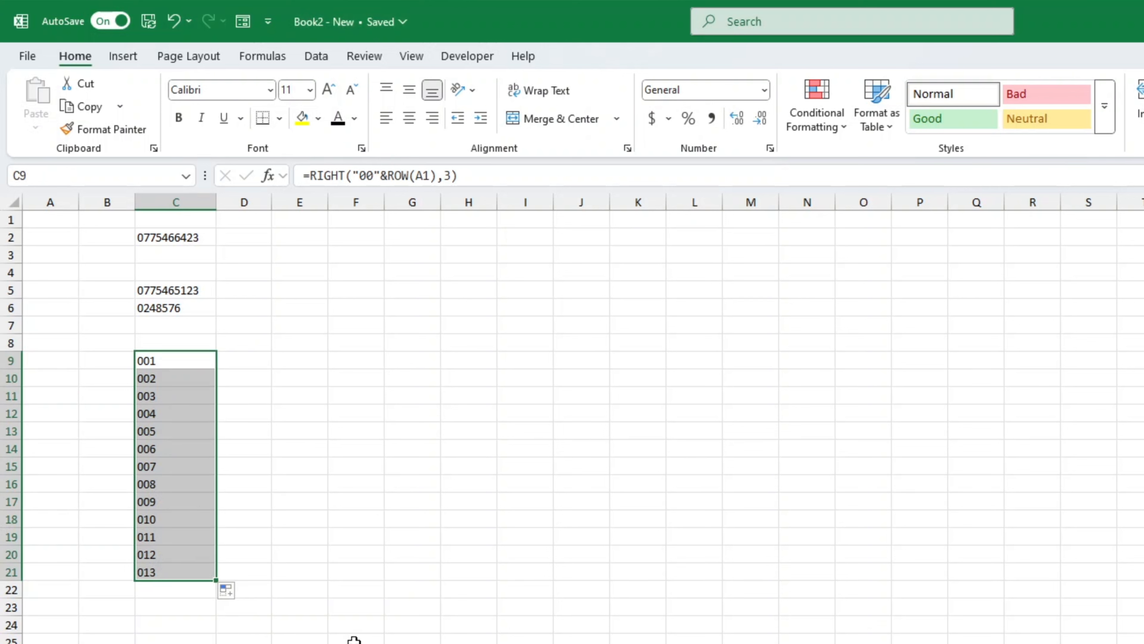
{"action": "left_click", "coordinate": [412, 273]}
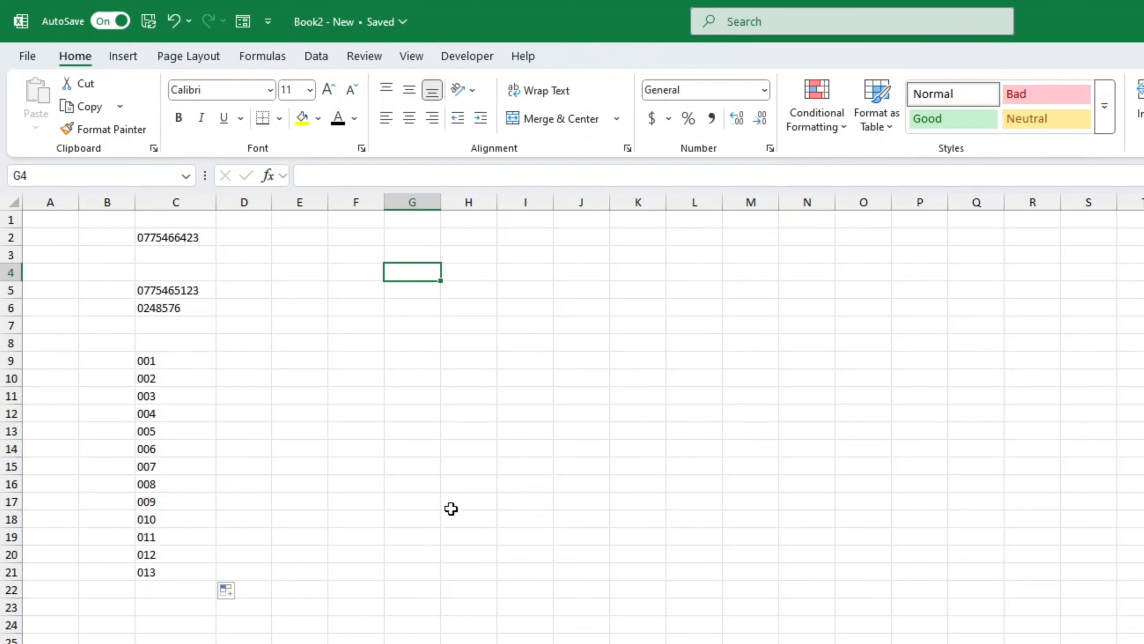
Fill G4:G20 with the number series 1 to 17
{"action": "type", "text": "1"}
{"action": "key", "text": "Return"}
{"action": "left_click", "coordinate": [432, 276]}
{"action": "left_click_drag", "start_coordinate": [441, 280], "coordinate": [436, 554]}
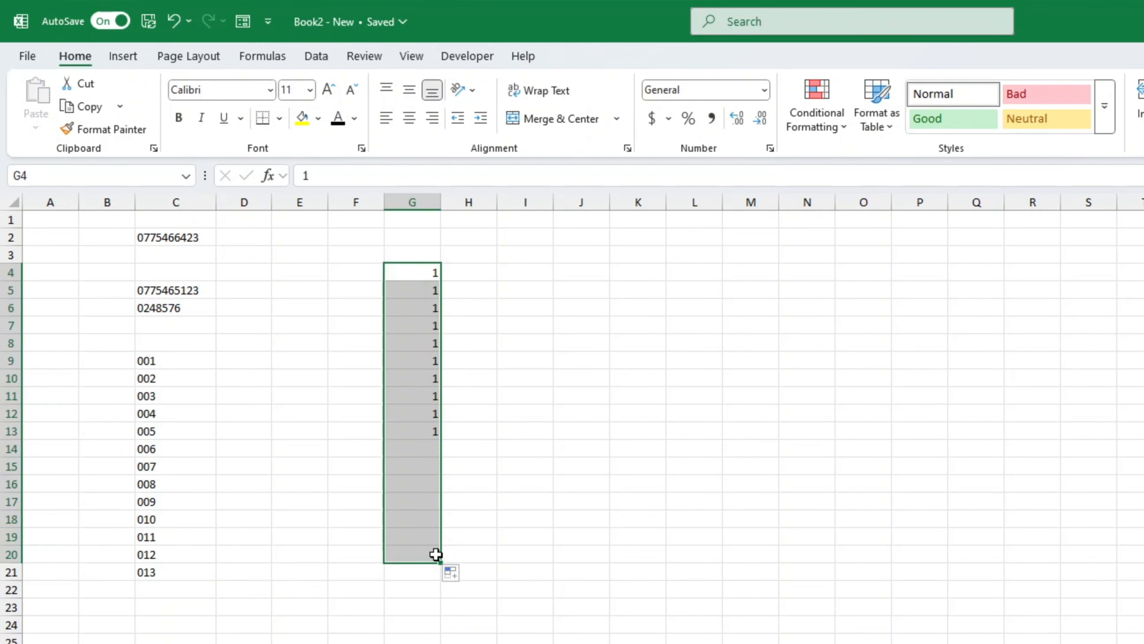
{"action": "left_click", "coordinate": [450, 573]}
{"action": "left_click", "coordinate": [488, 614]}
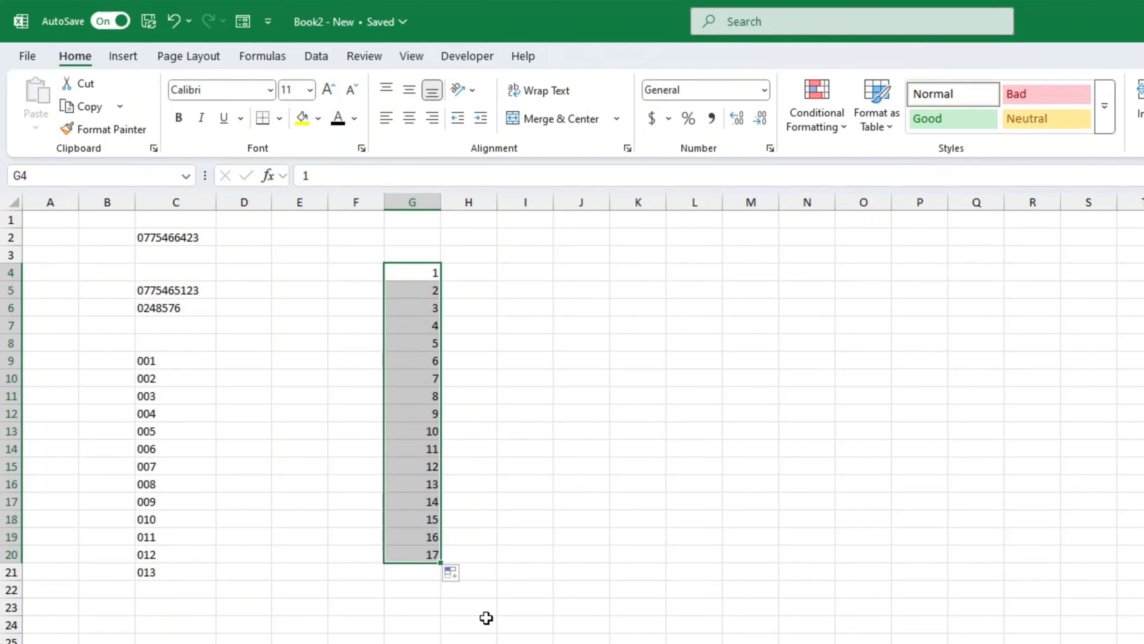
Apply the custom number format 000 to G4:G20 so it shows 001–017
{"action": "key", "text": "ctrl+1"}
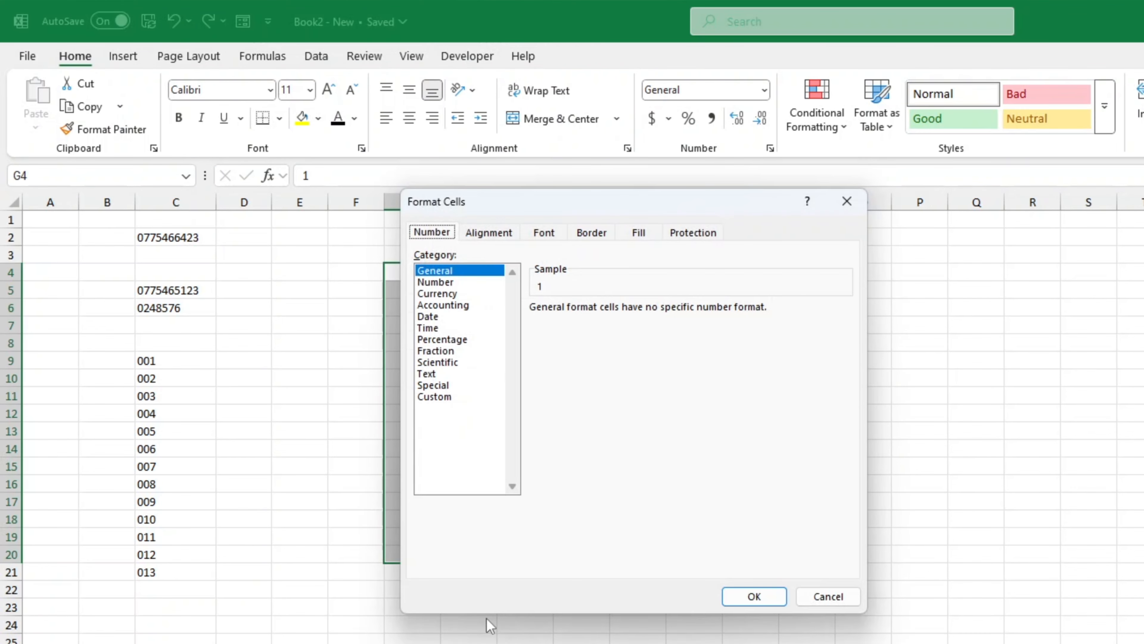
{"action": "left_click", "coordinate": [449, 398]}
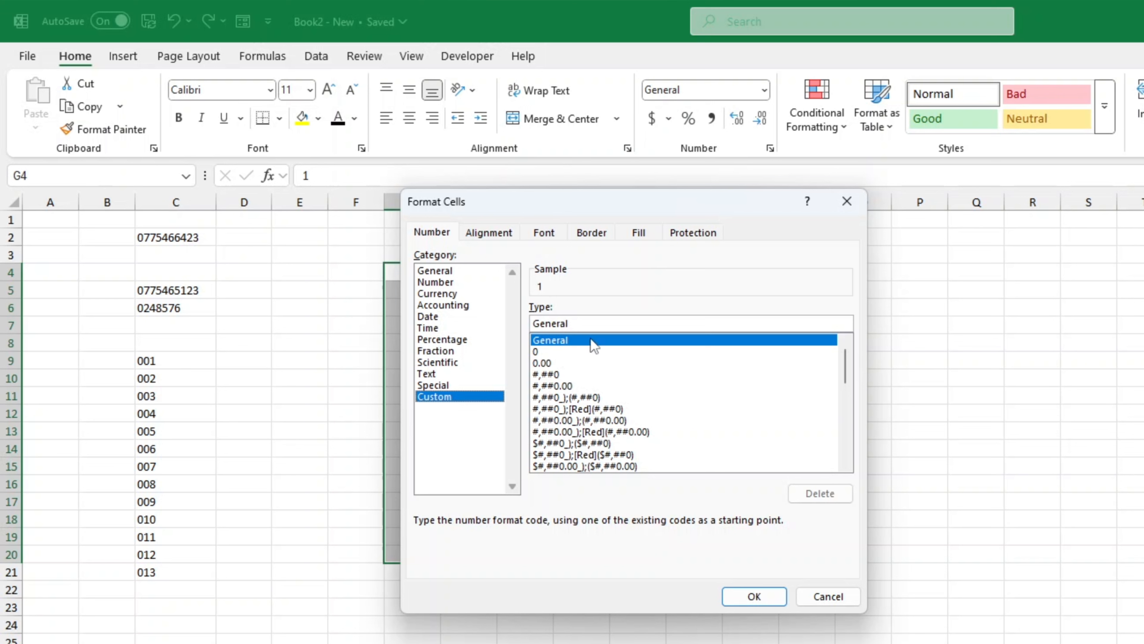
{"action": "double_click", "coordinate": [551, 324]}
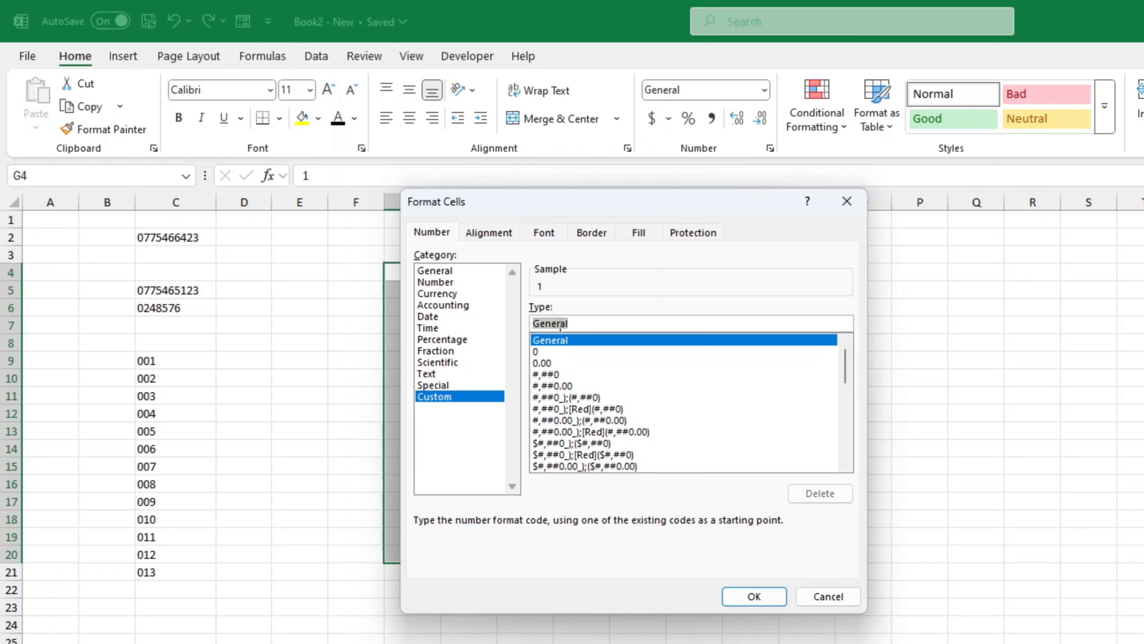
{"action": "type", "text": "0"}
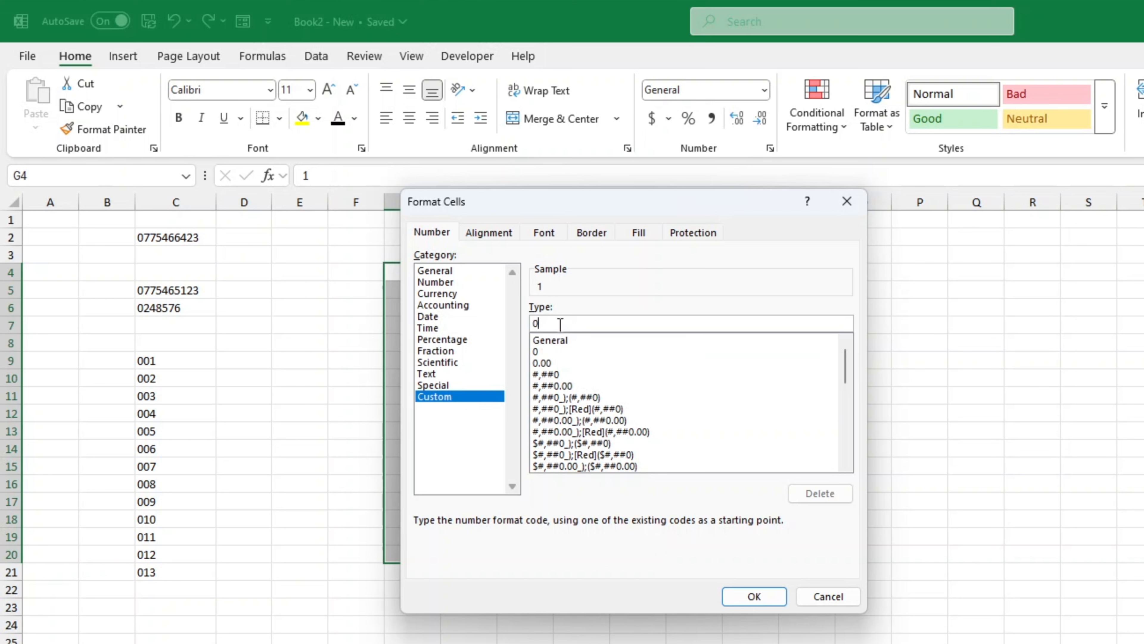
{"action": "type", "text": "00"}
{"action": "left_click", "coordinate": [740, 597]}
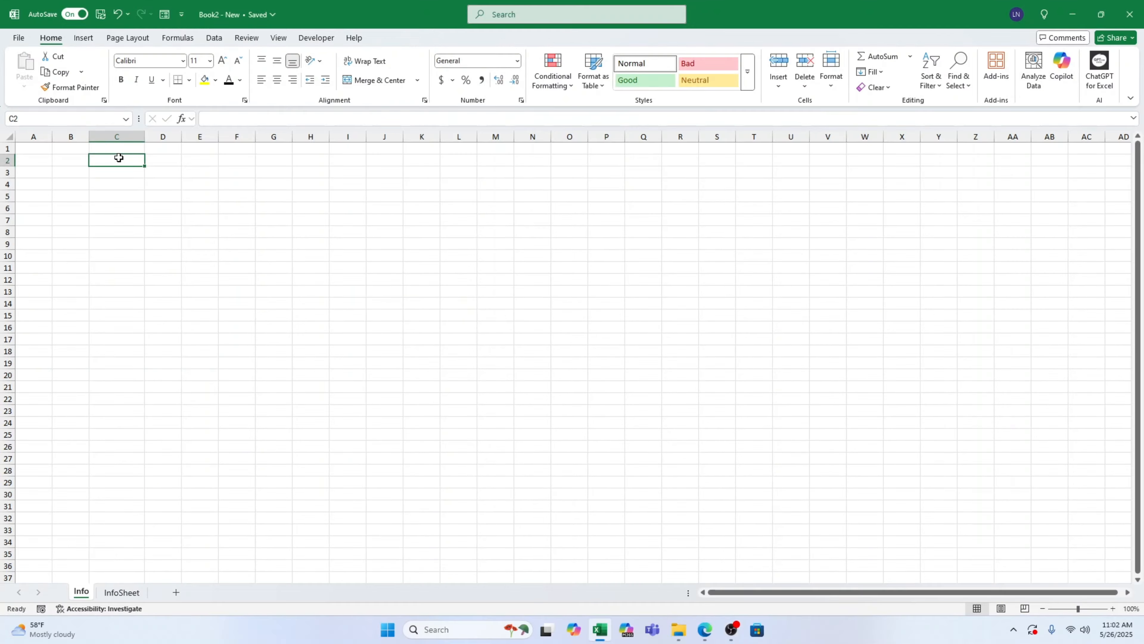
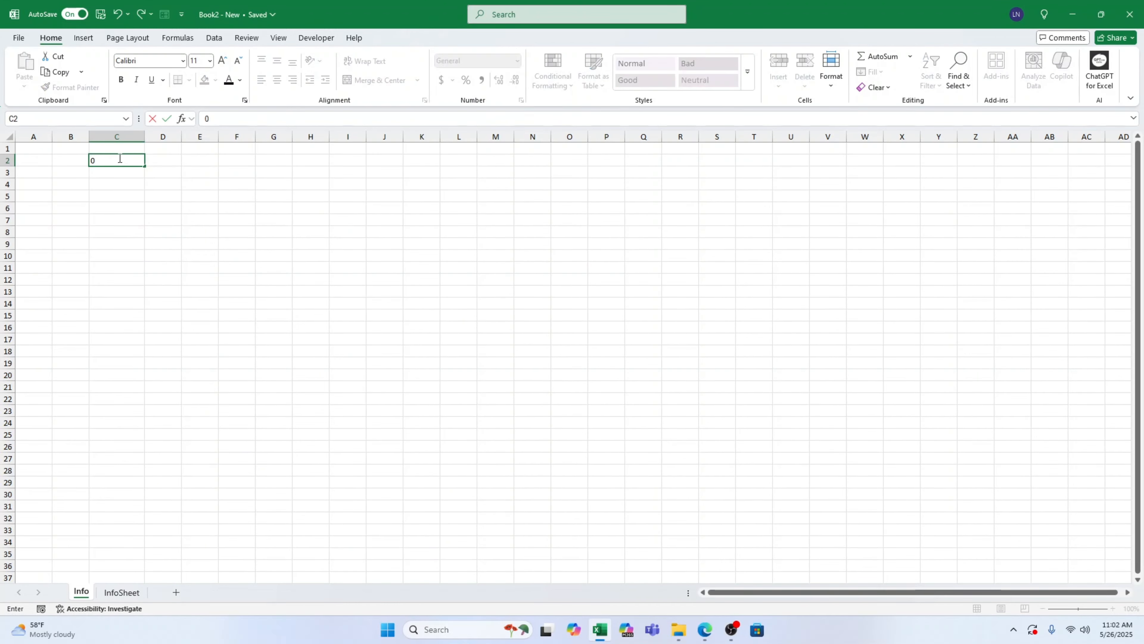
Enter the phone number in C2 of the Info sheet and check its stored value
{"action": "key", "text": "Return"}
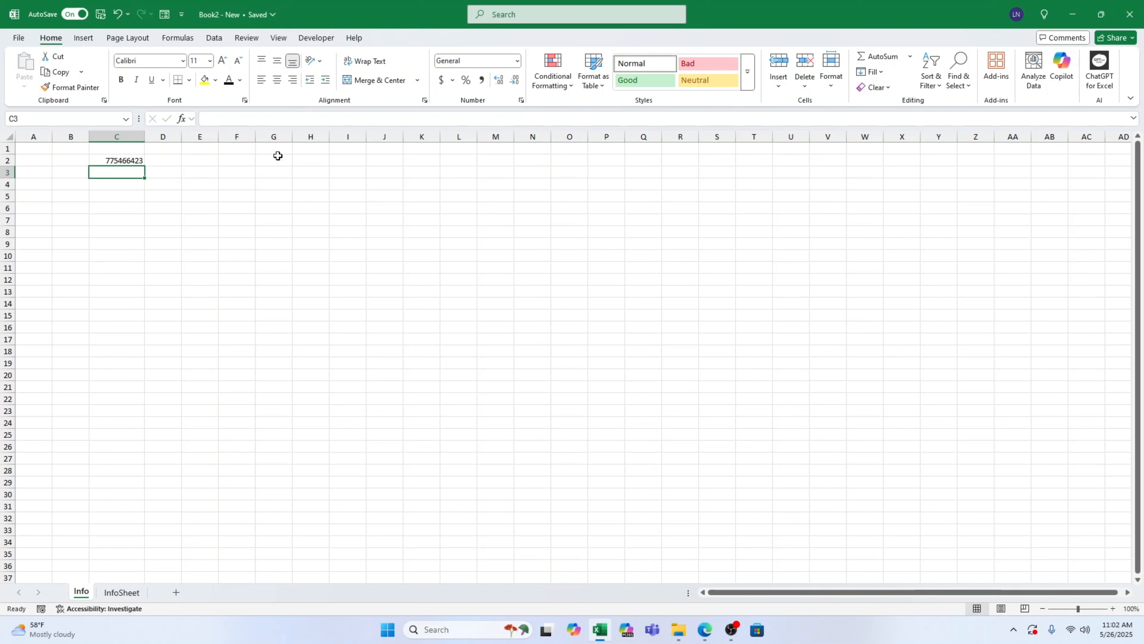
{"action": "double_click", "coordinate": [104, 161]}
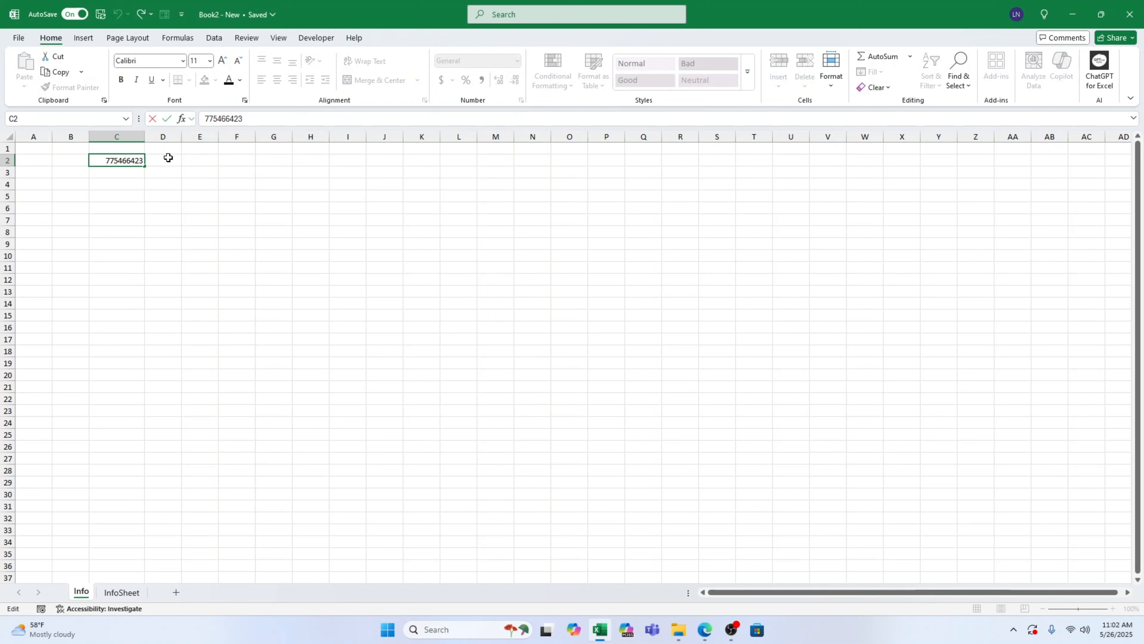
{"action": "key", "text": "Return"}
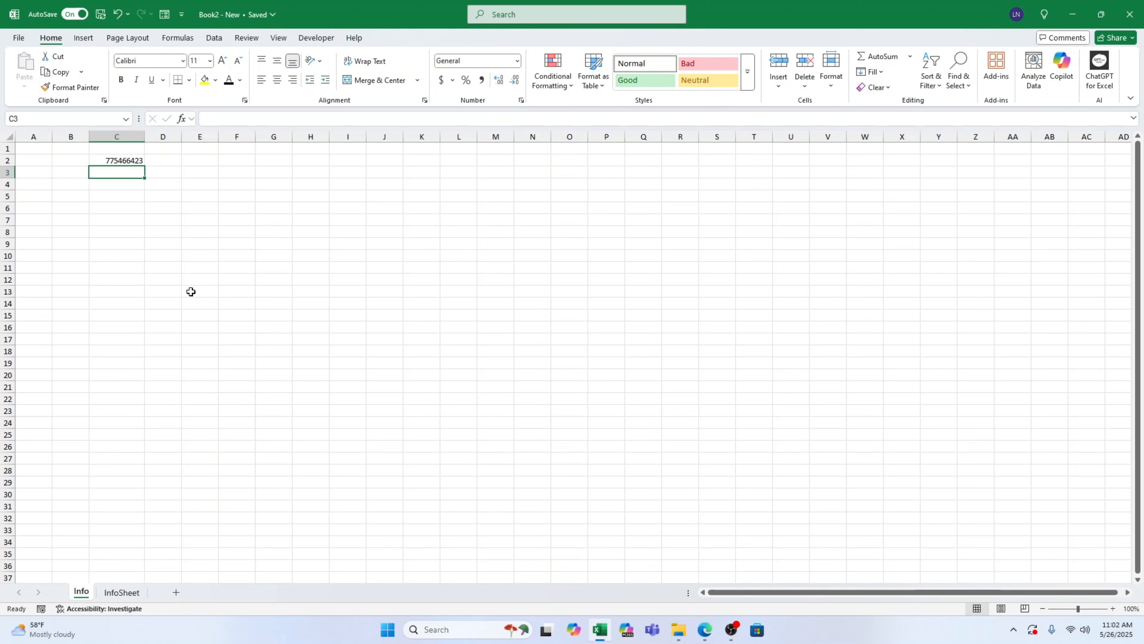
Edit C2 to prefix the number with 0 and a leading apostrophe
{"action": "double_click", "coordinate": [103, 160]}
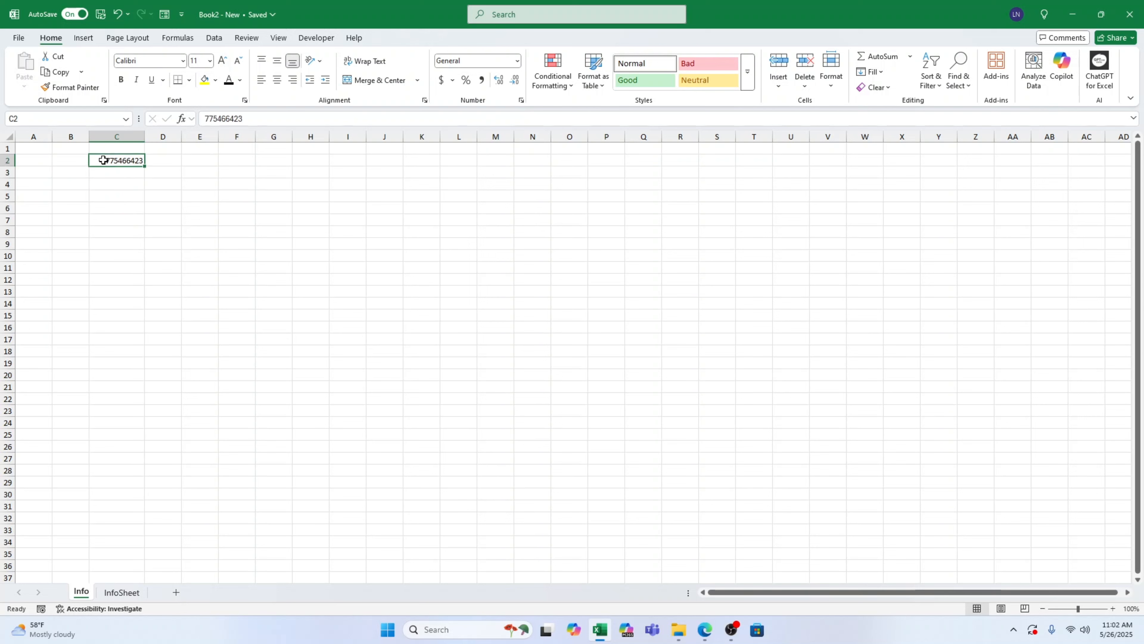
{"action": "type", "text": "0"}
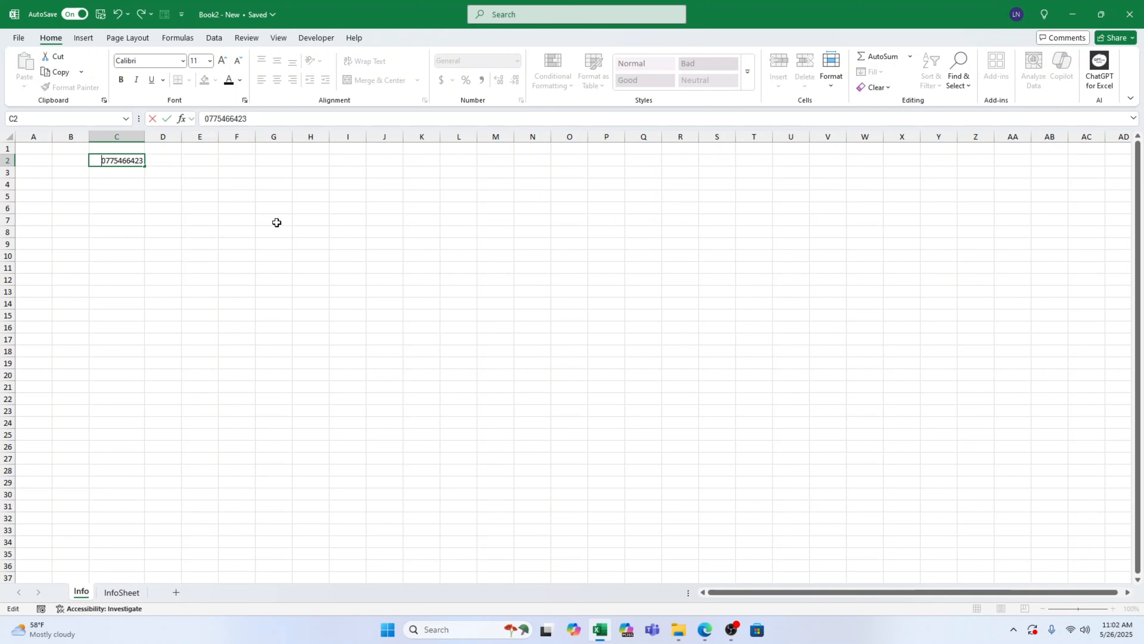
{"action": "type", "text": "\""}
{"action": "key", "text": "BackSpace"}
{"action": "type", "text": "'"}
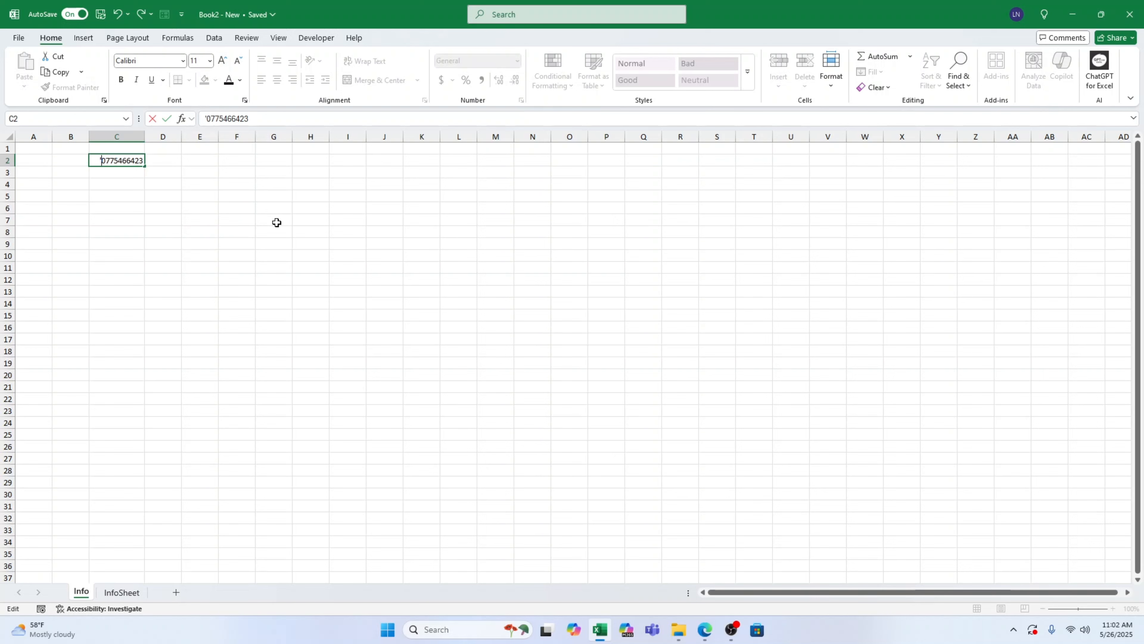